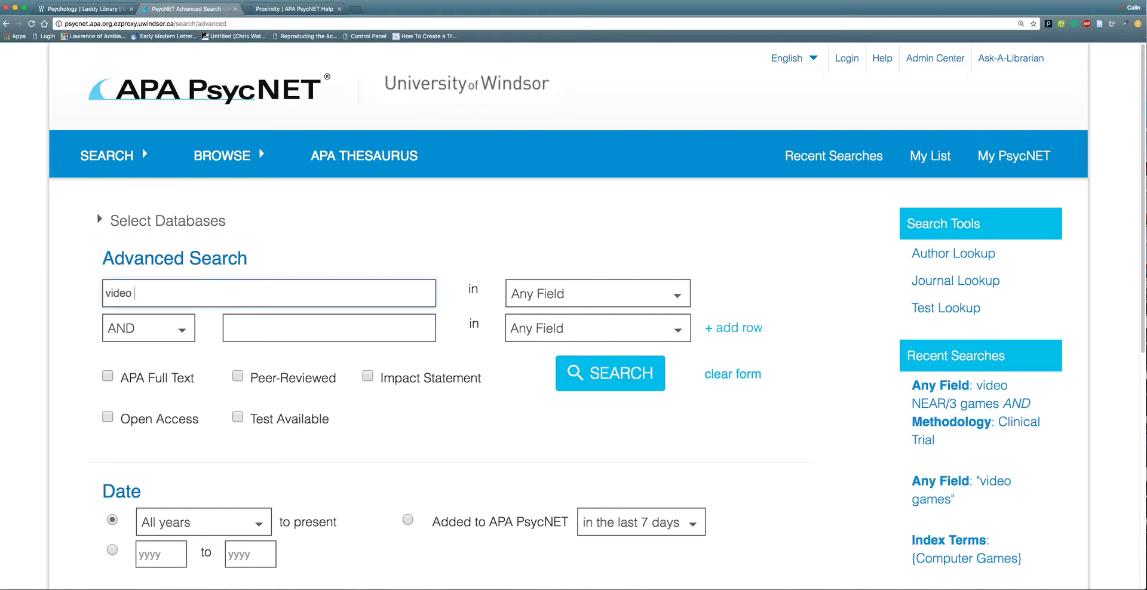
Step: Enter the exact phrase "video games", enclosed in quotation marks, as the first search term
key("BackSpace")
key("BackSpace")
key("BackSpace")
key("BackSpace")
type("games\"")
left_click(105, 292)
type("\"")
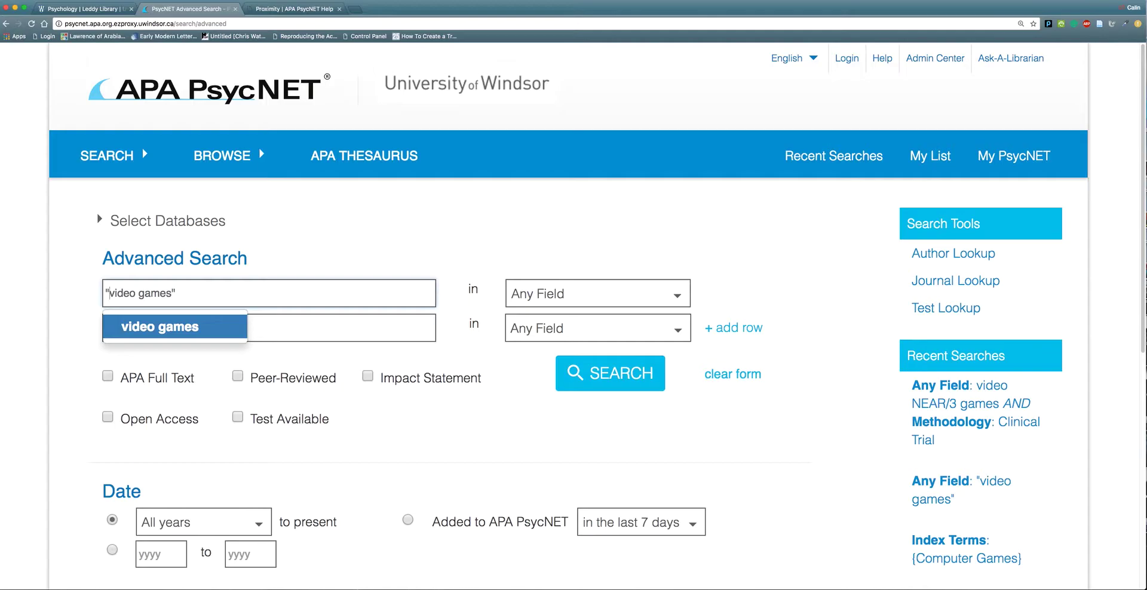
Step: Replace the first search term with teen to check its suggested terms, and clear the field
key("super+a")
key("BackSpace")
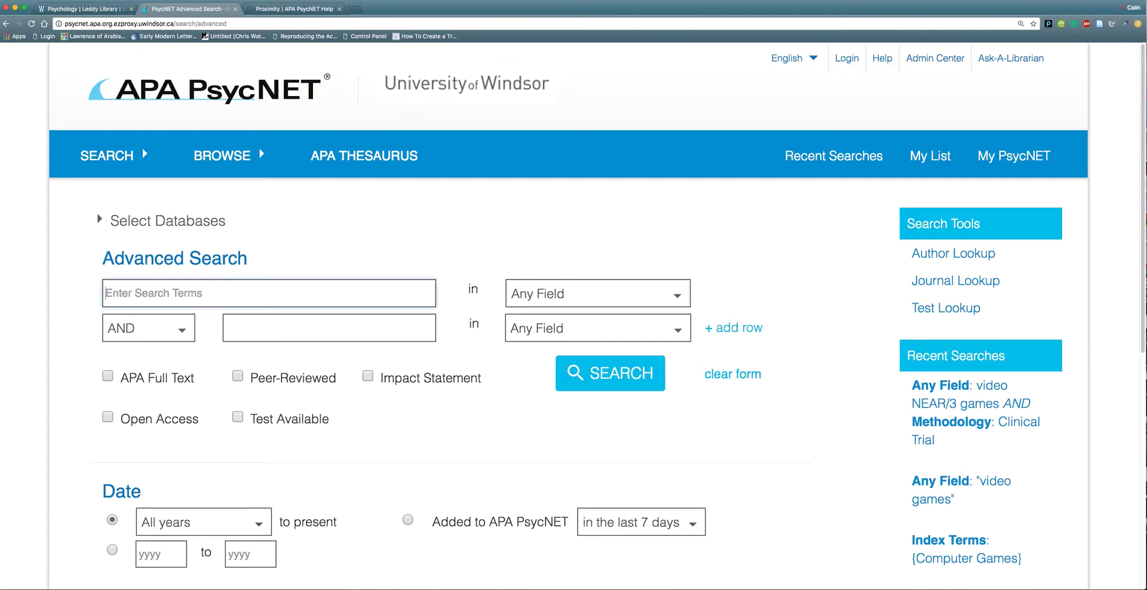
type("teen")
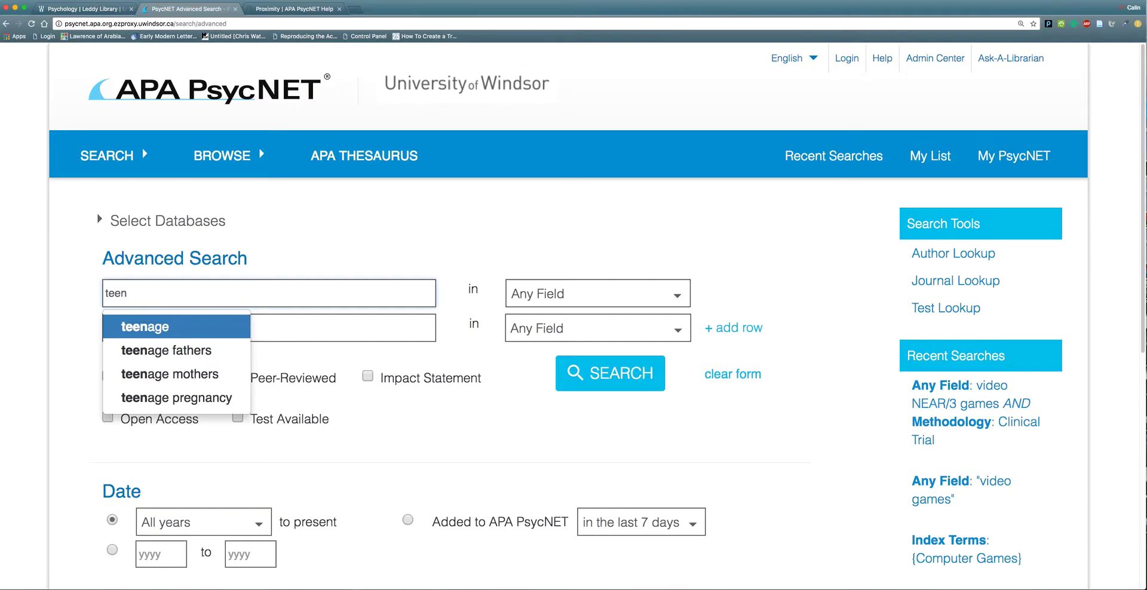
key("super+a")
key("BackSpace")
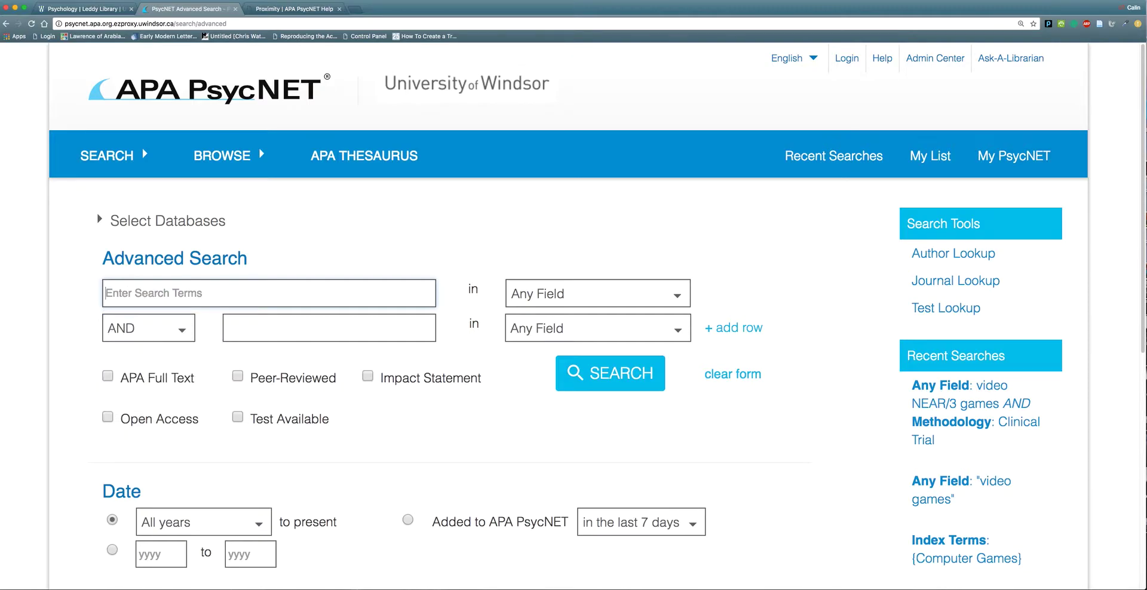
Step: Open the APA Thesaurus and examine the Abandonment entry's scope note, used-for term and related terms
left_click(353, 157)
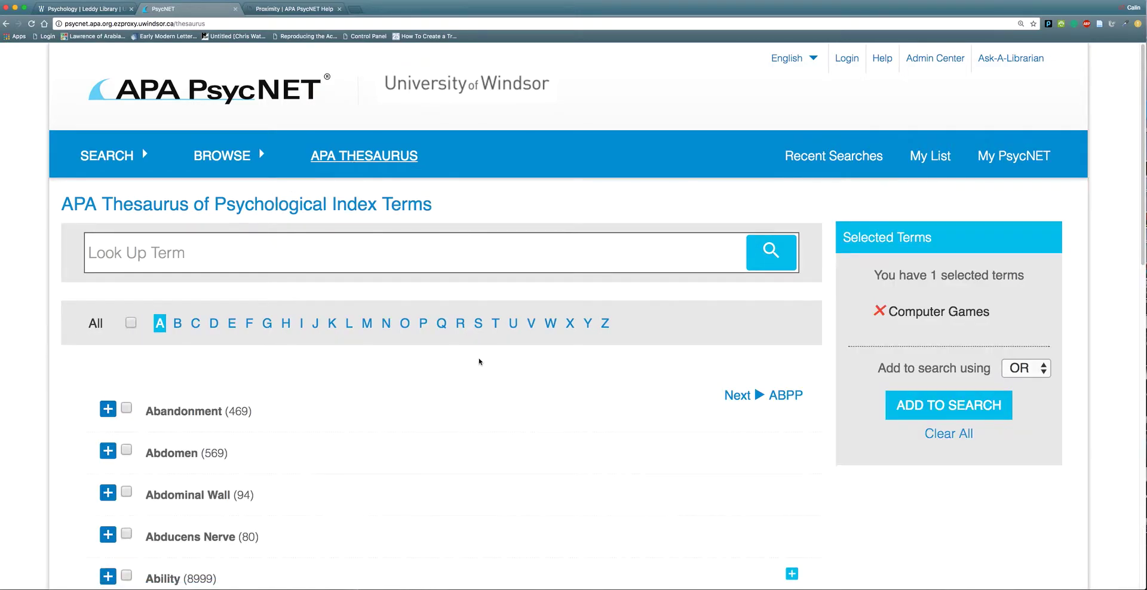
scroll(479, 362, "down", 2)
left_click(109, 349)
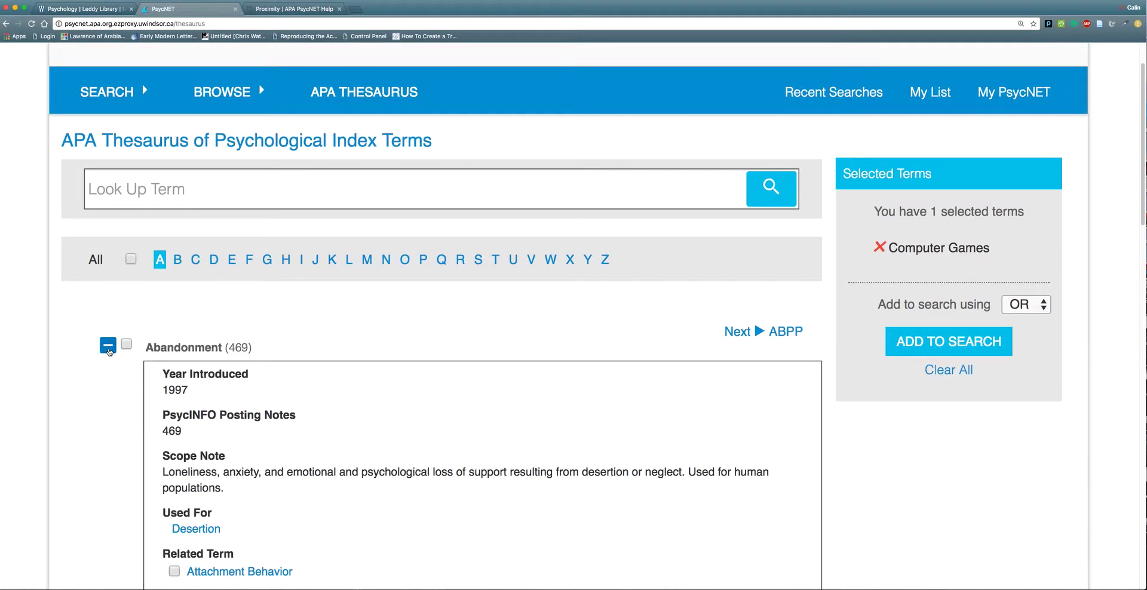
scroll(267, 377, "down", 5)
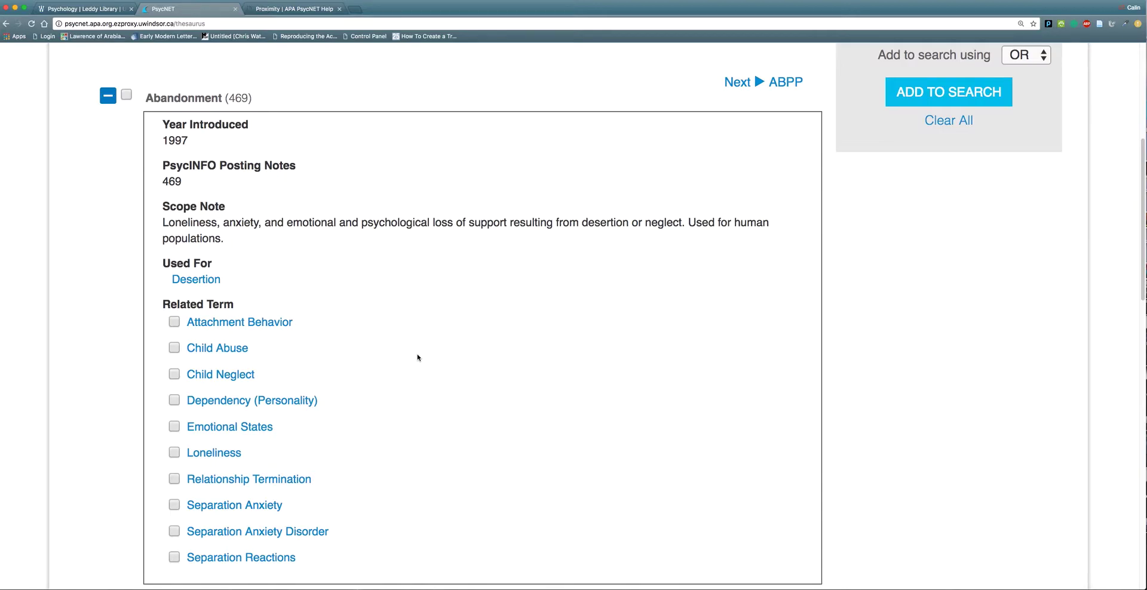
scroll(418, 356, "down", 1)
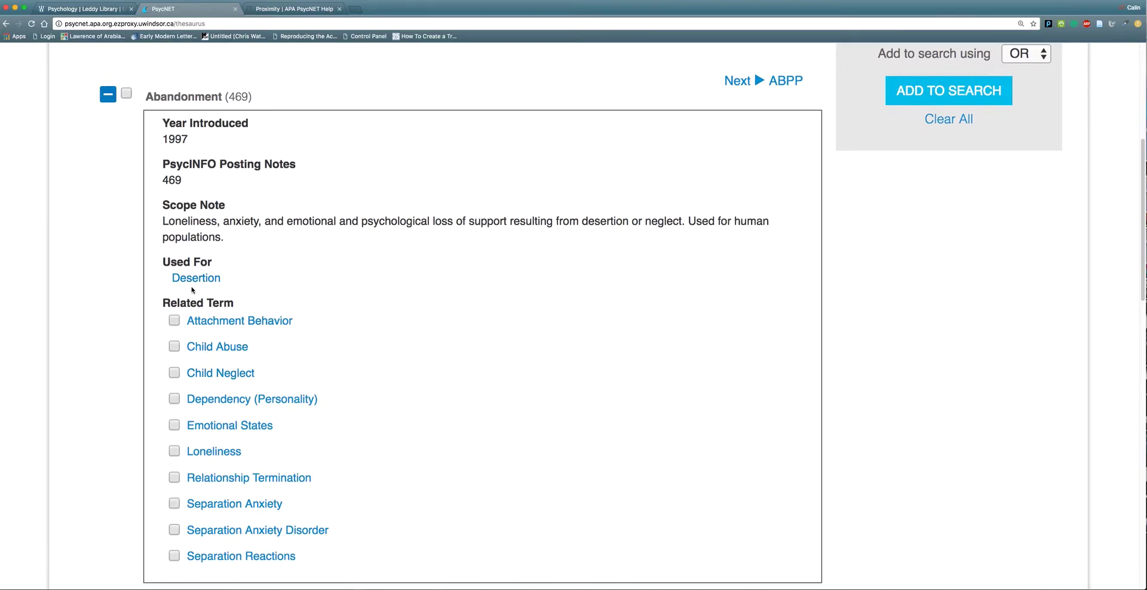
key("End")
key("Home")
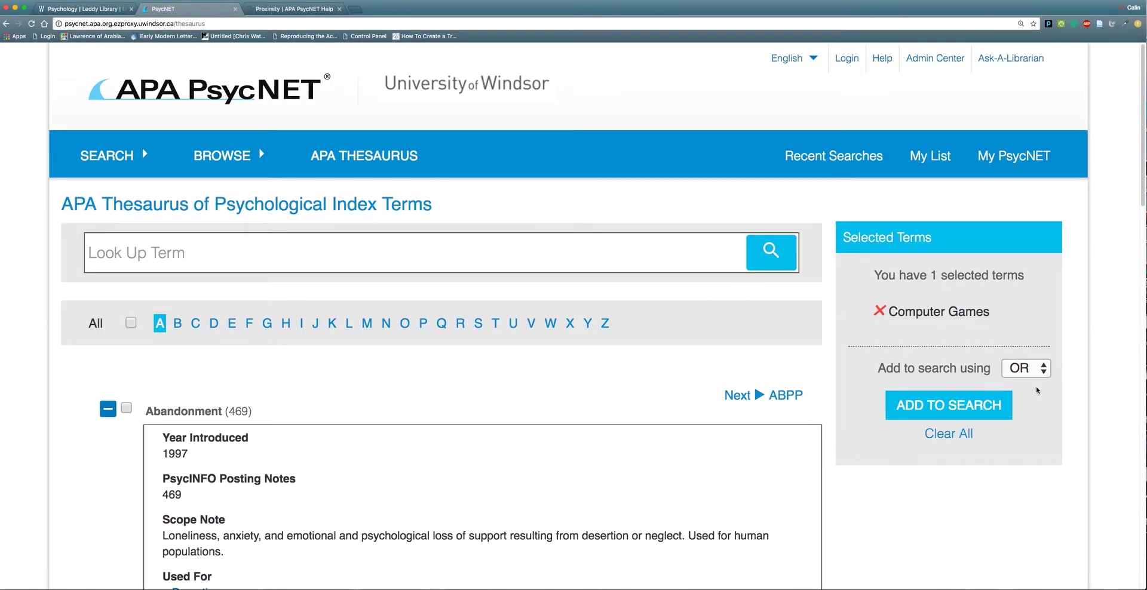
Step: Look up video games in the thesaurus and run a search on the selected index term Computer Games
left_click(294, 262)
type("Video games")
key("Return")
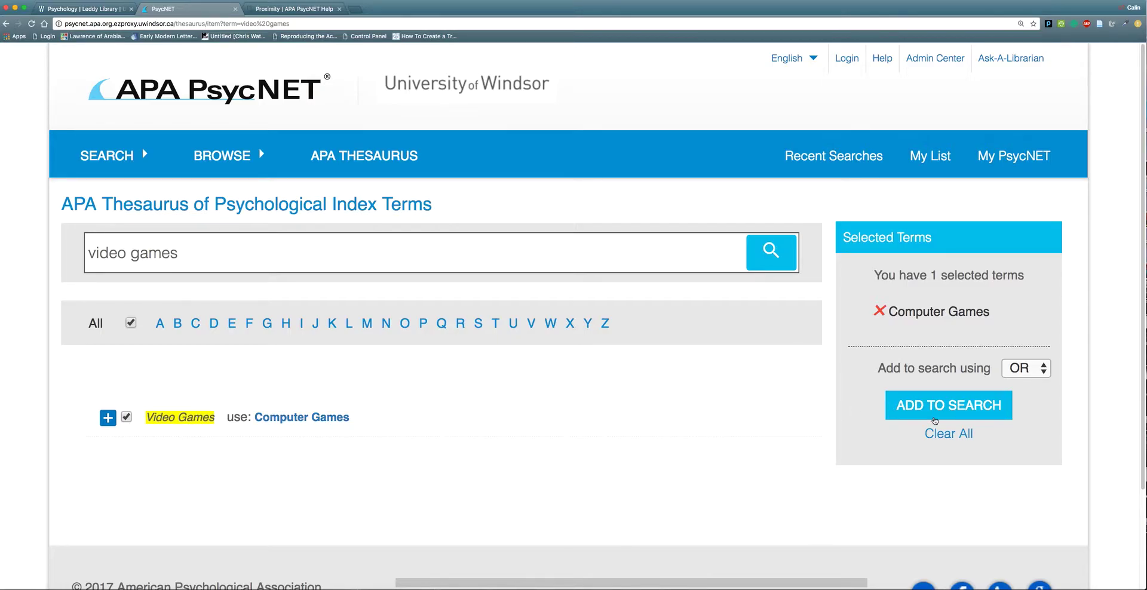
left_click(949, 406)
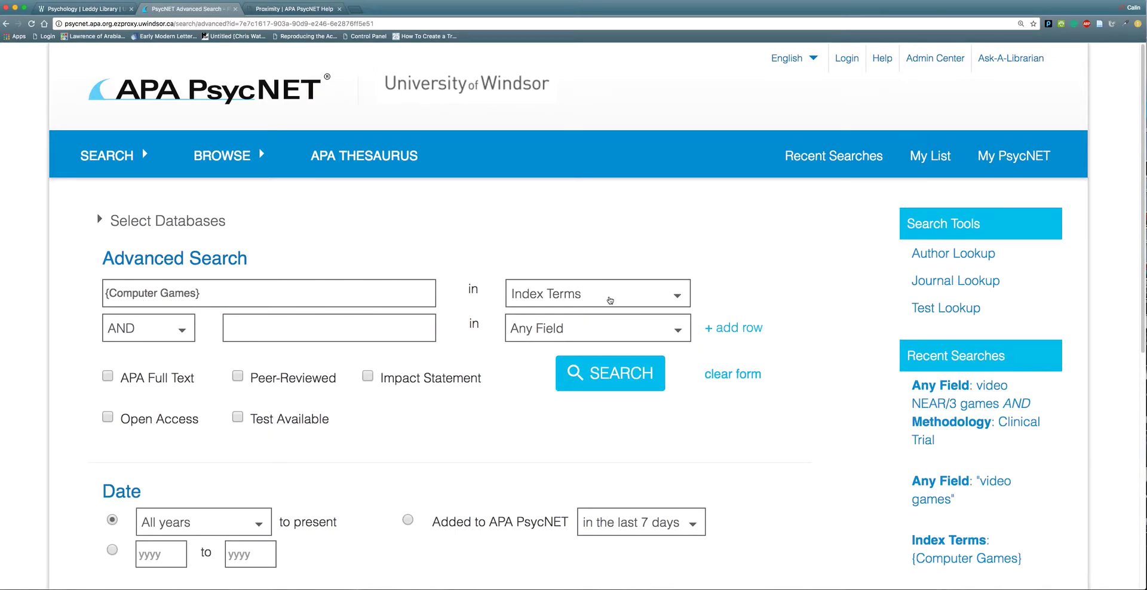
left_click(616, 380)
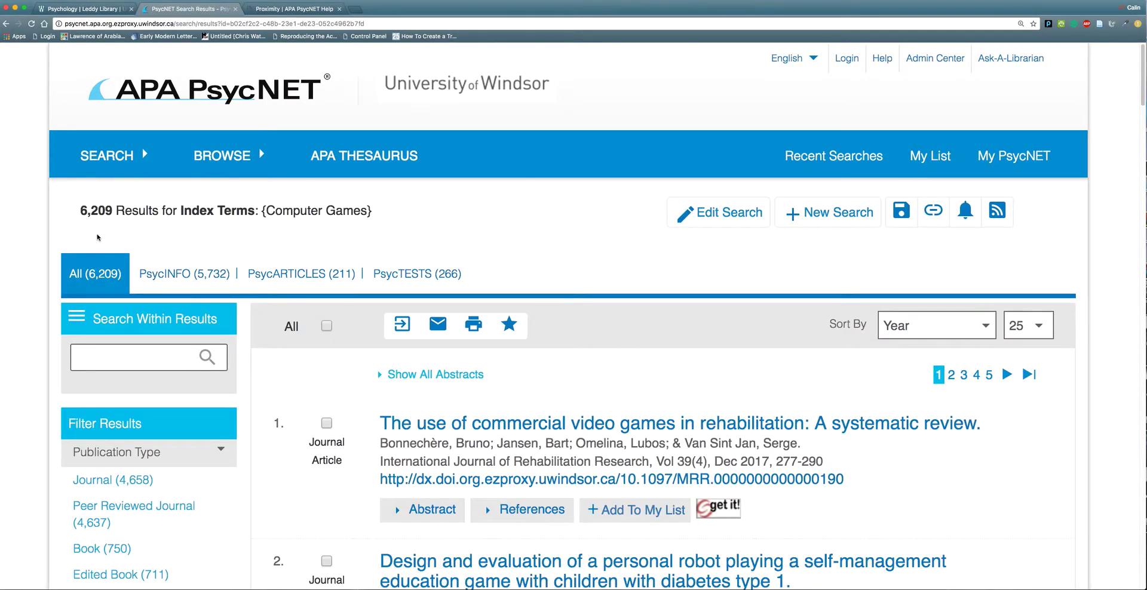
Step: Return to the search form and search for the exact phrase "video games" in Any Field
left_click(6, 24)
triple_click(292, 289)
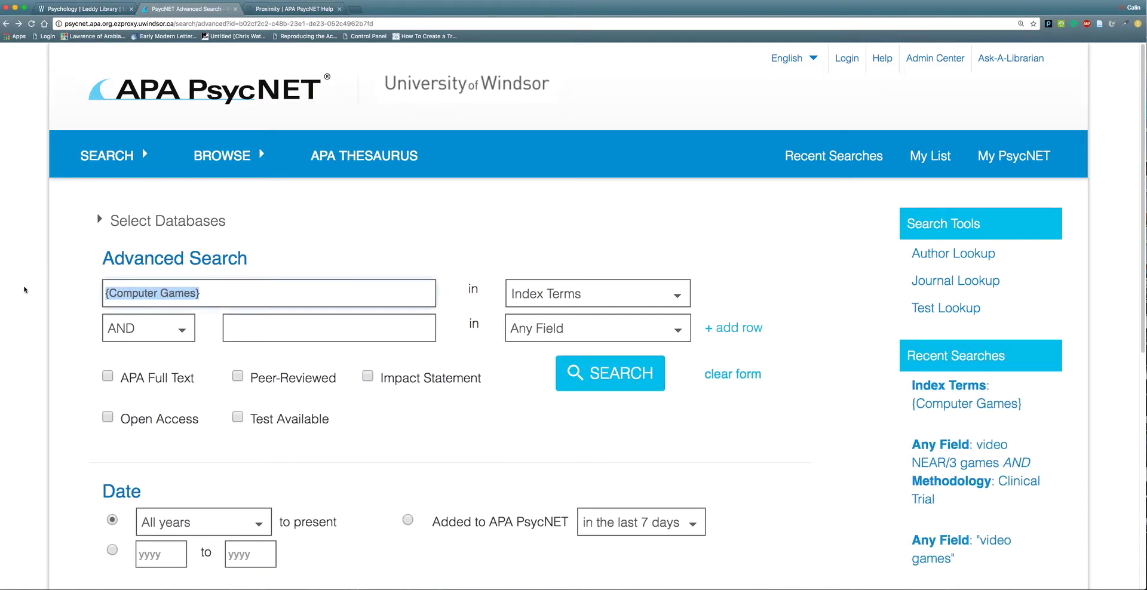
type("\"videos")
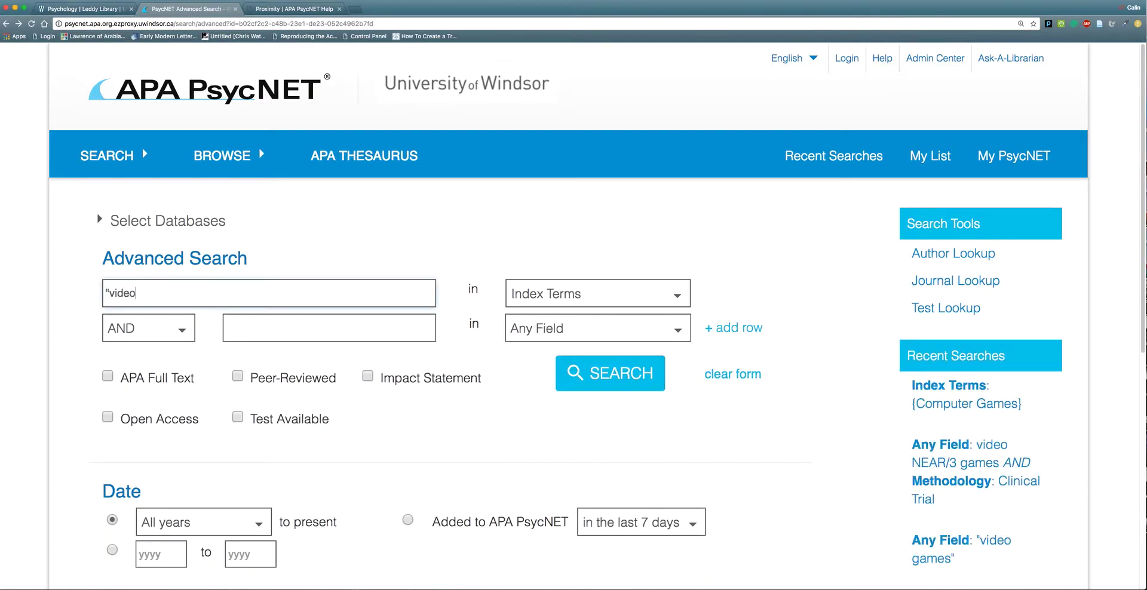
key("BackSpace")
key("BackSpace")
type("games\"")
left_click(589, 289)
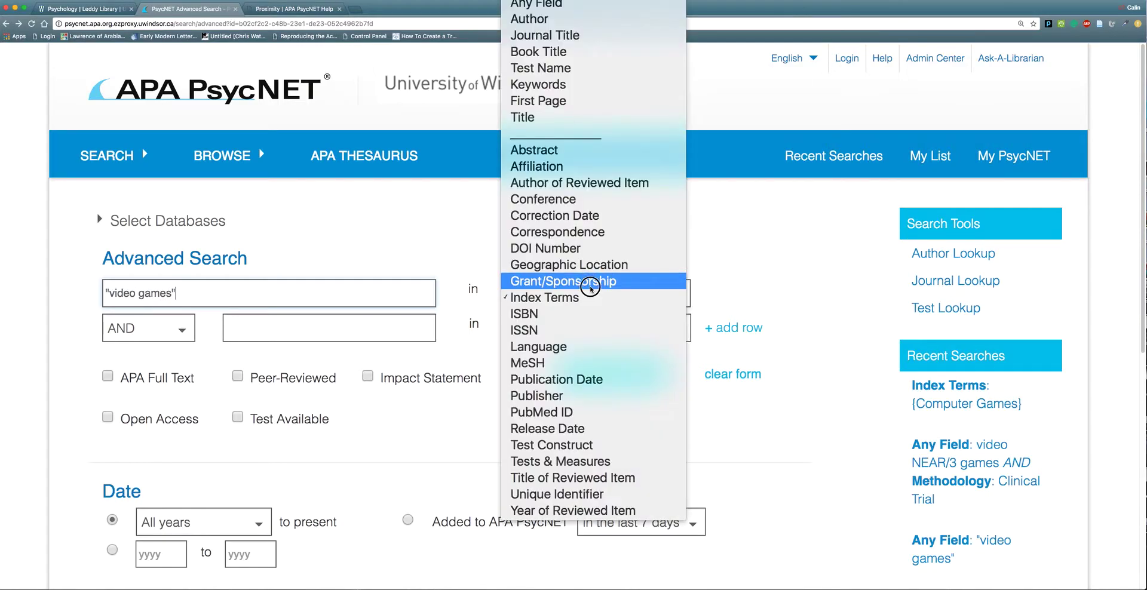
left_click(573, 5)
left_click(597, 373)
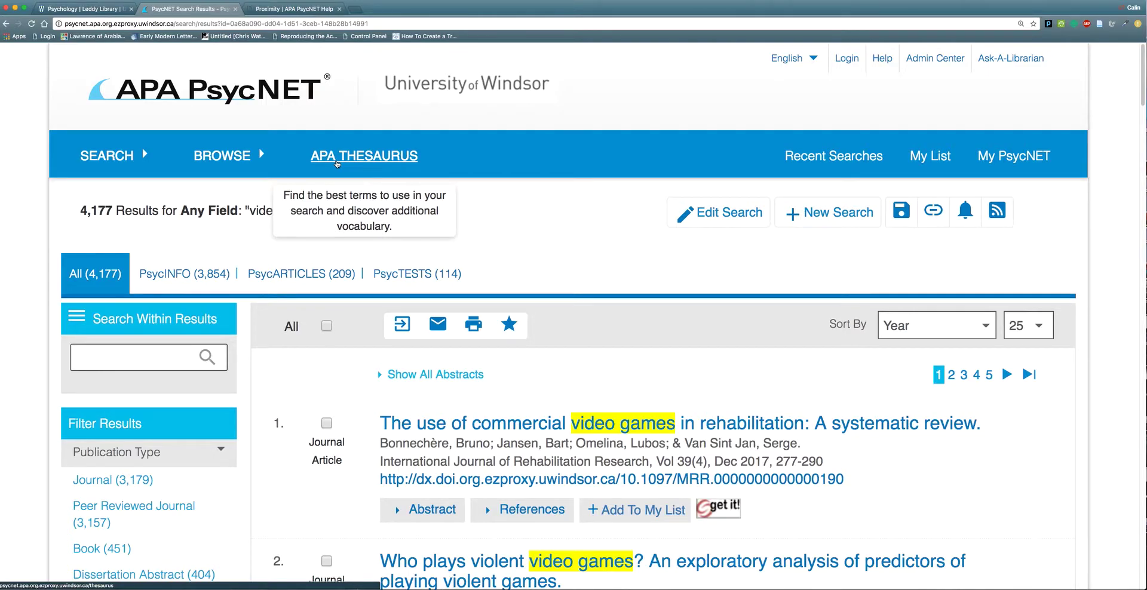
Step: Start a new advanced search and set its filter type to Age Group
left_click(106, 155)
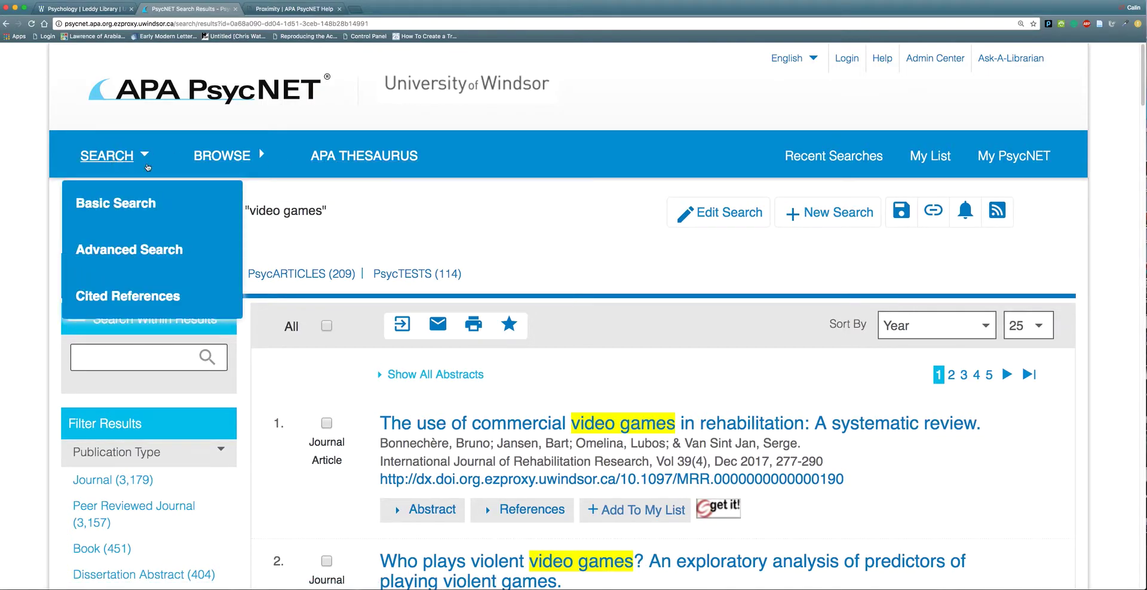
left_click(140, 250)
scroll(146, 250, "down", 3)
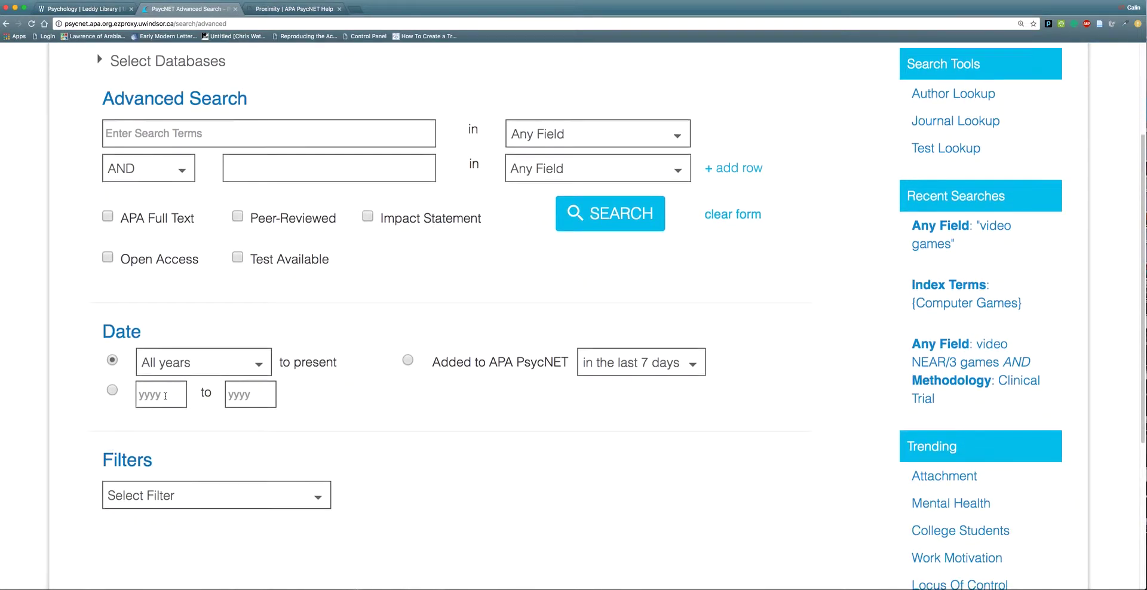
scroll(165, 395, "down", 5)
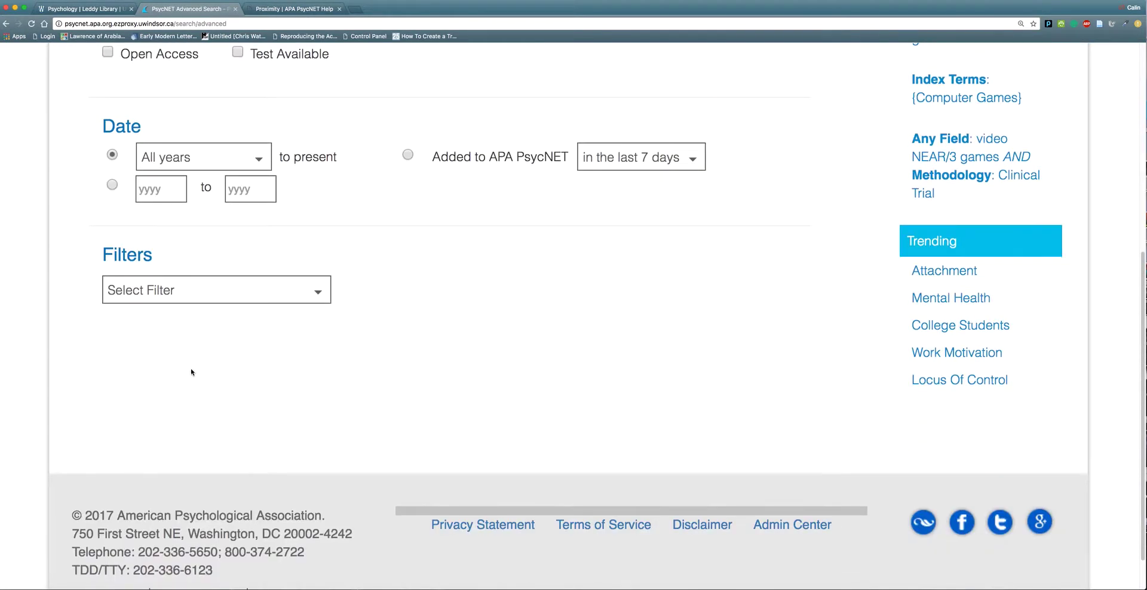
left_click(227, 300)
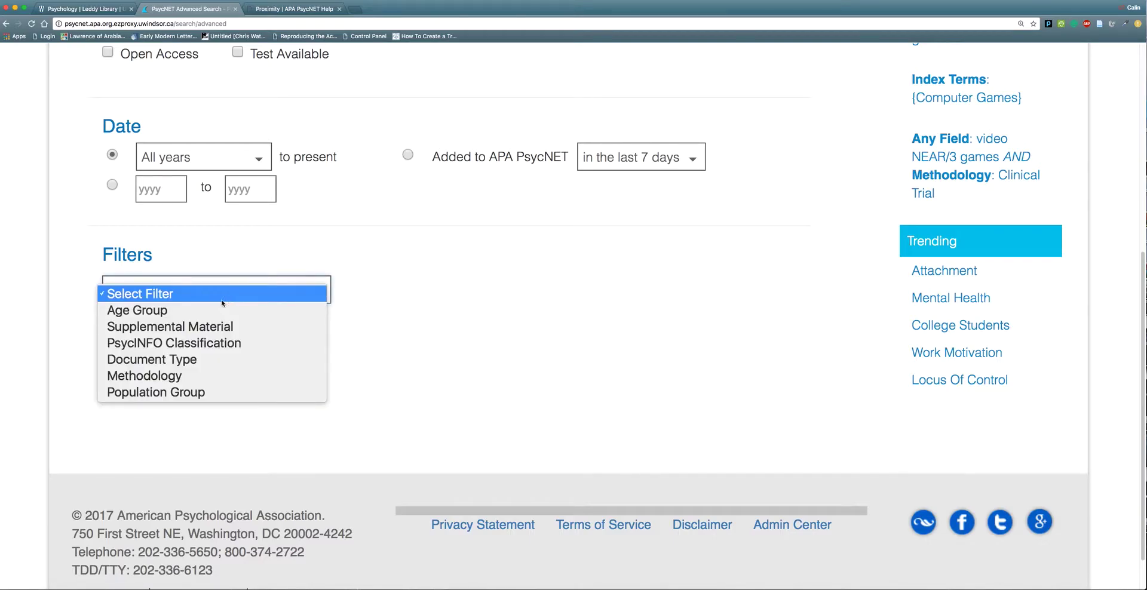
left_click(202, 310)
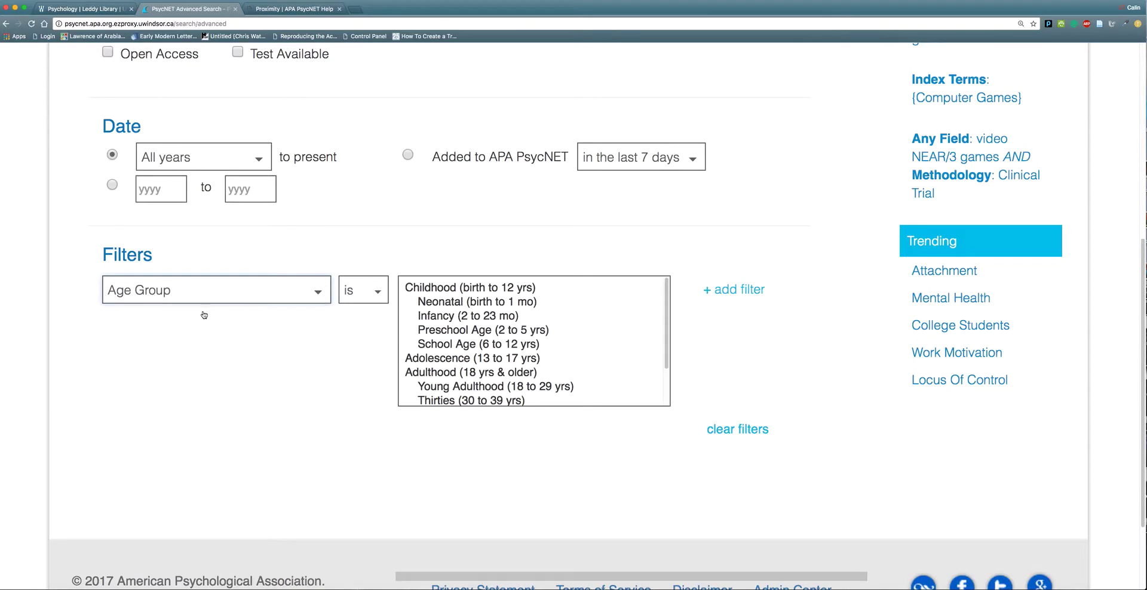
Step: Change the search filter type to Methodology
left_click(204, 293)
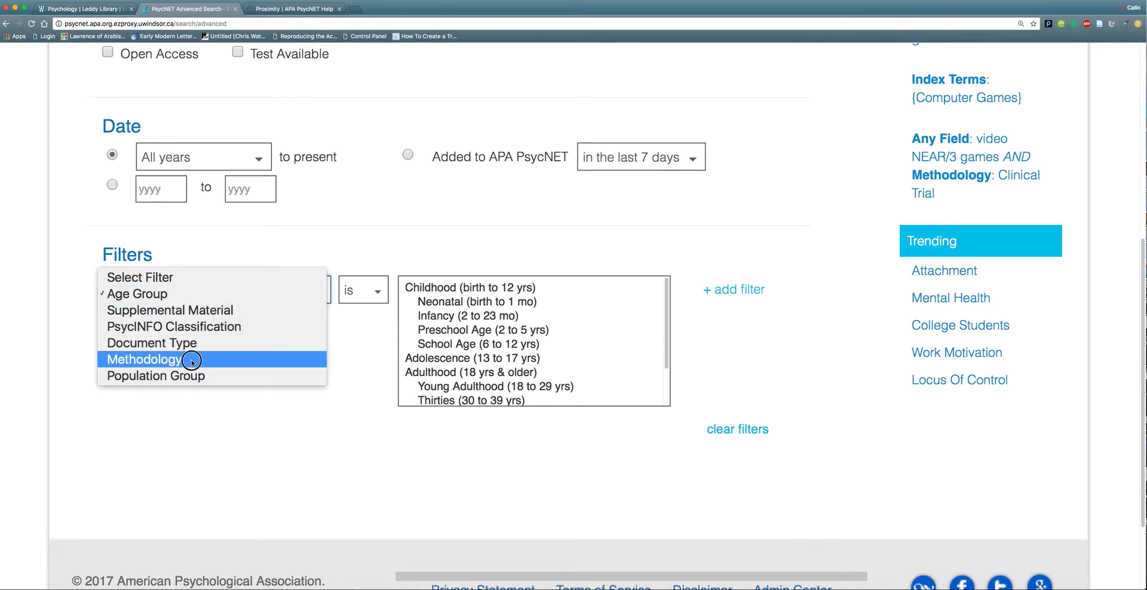
key("Escape")
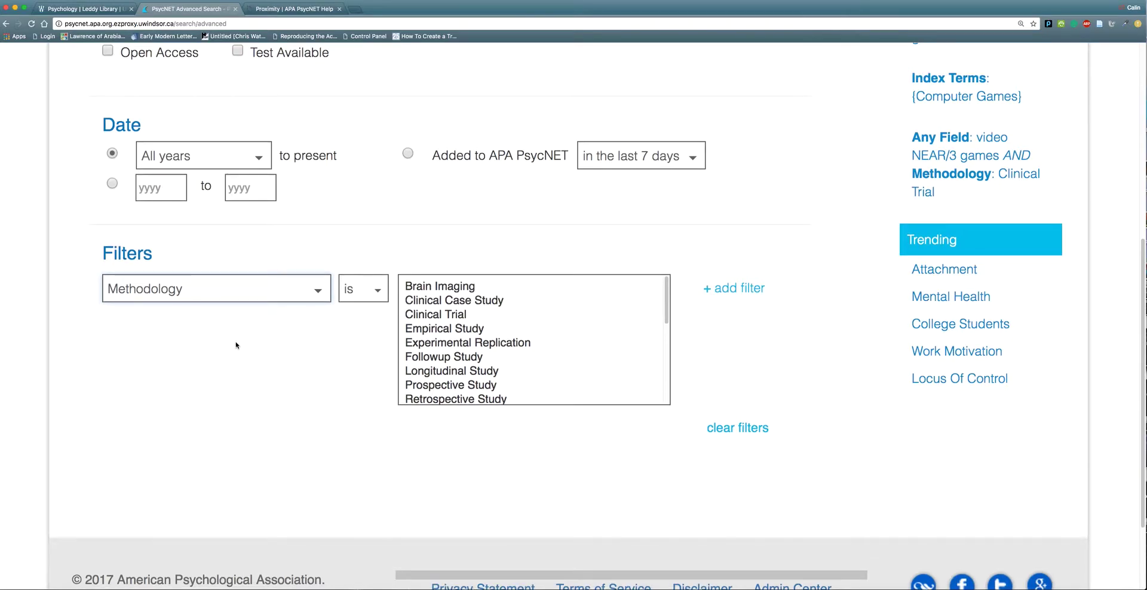
scroll(236, 350, "up", 3)
scroll(236, 345, "up", 3)
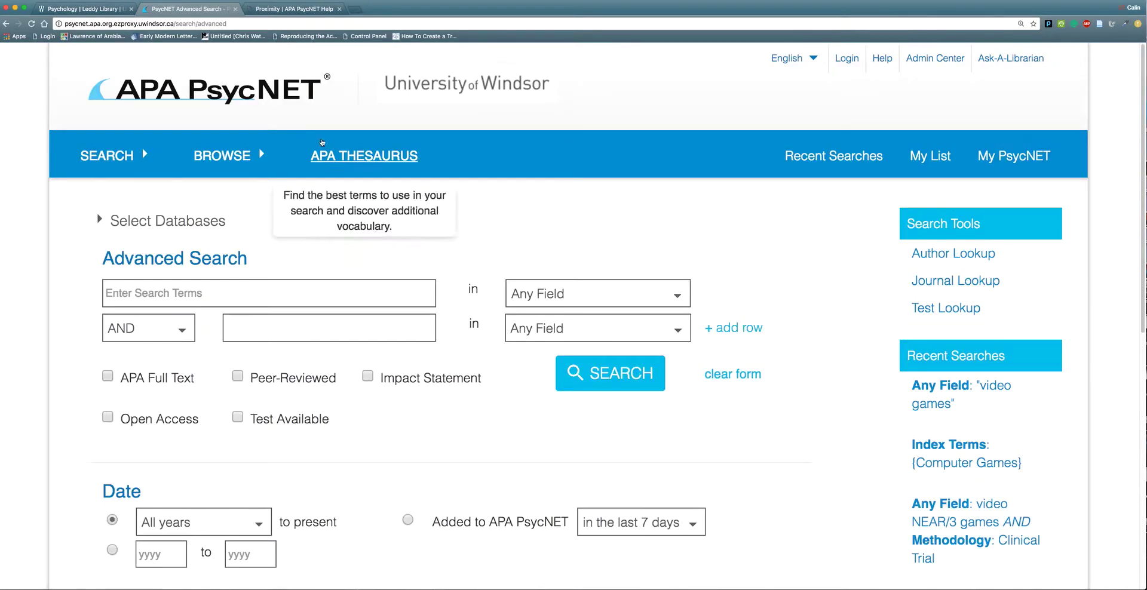
Step: Examine the Proximity help page on the NEAR operator, and return to the advanced search form
left_click(294, 9)
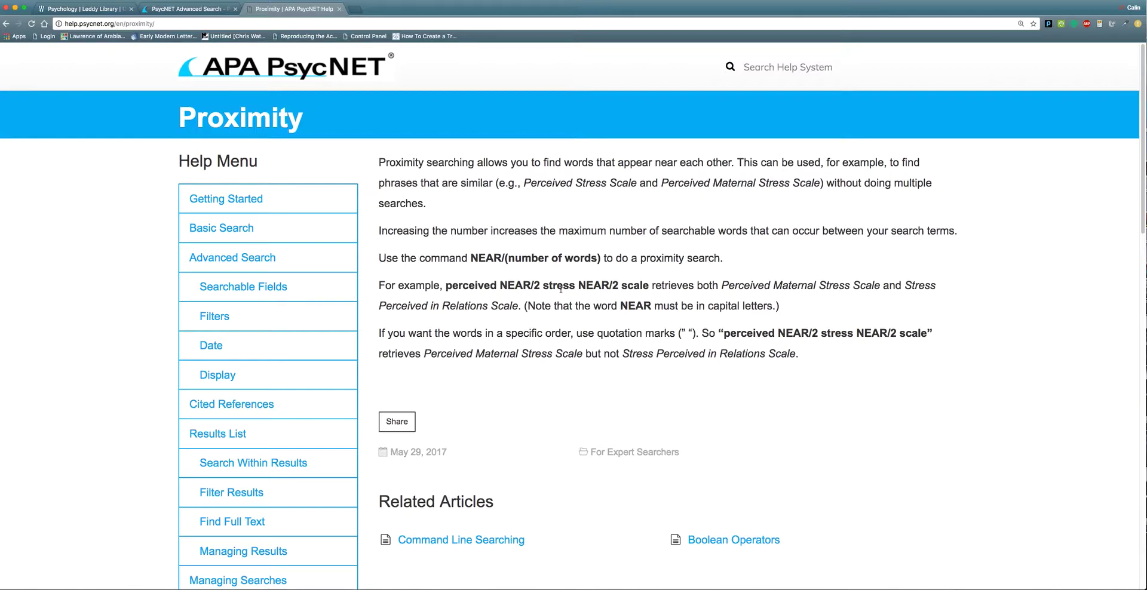
left_click(171, 11)
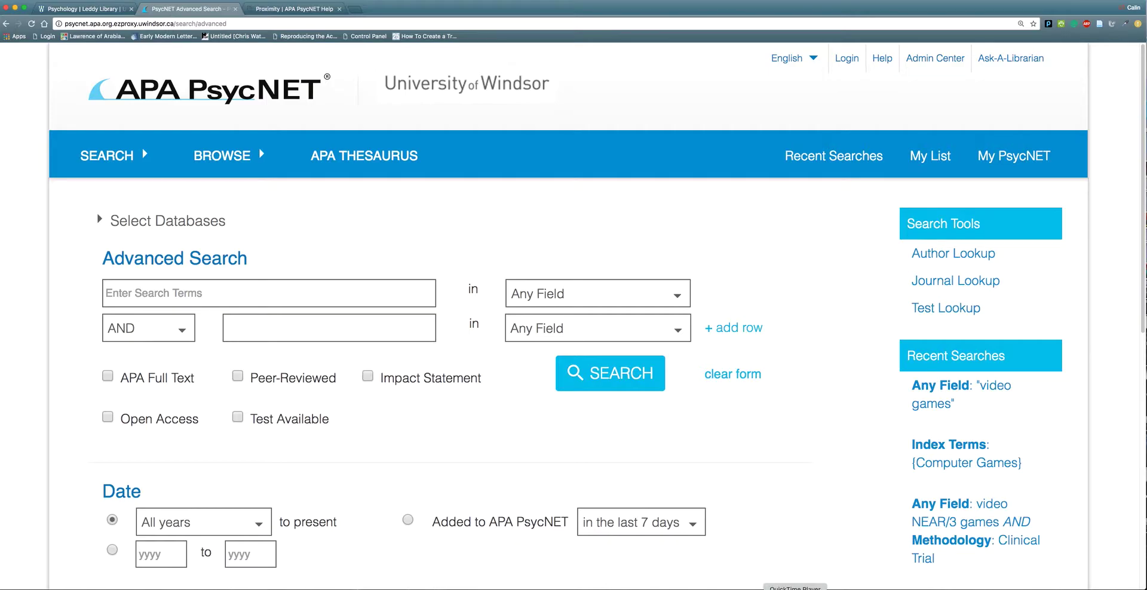
right_click(795, 588)
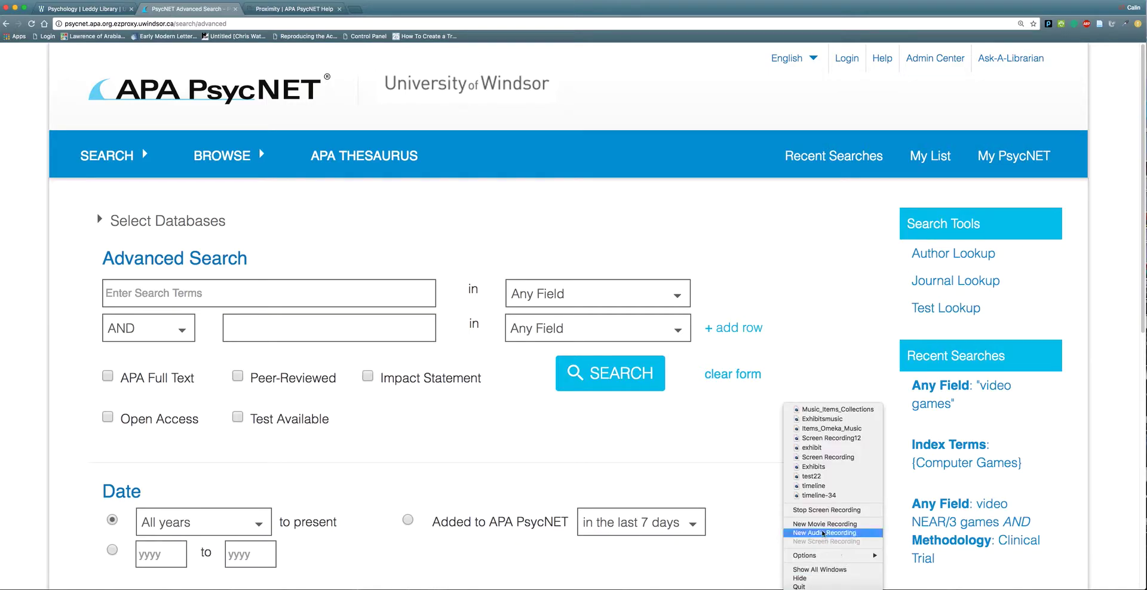